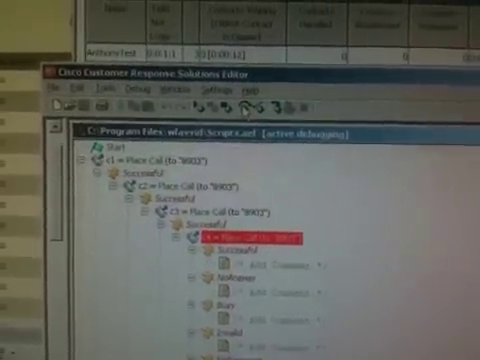
Step: Step past the fourth call, c4 = Place Call, so the Add Comment step is highlighted
{"action": "left_click", "coordinate": [247, 105]}
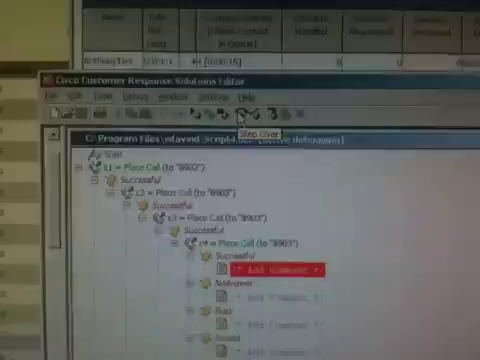